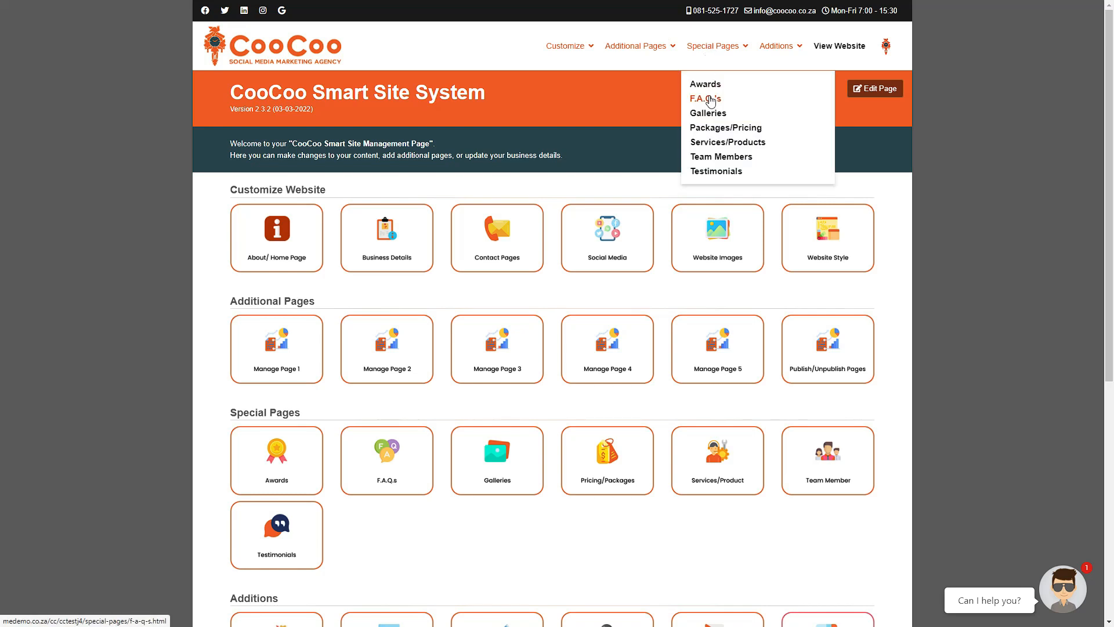
- Go to the F.A.Q.'s management page from the Special Pages menu
click(706, 98)
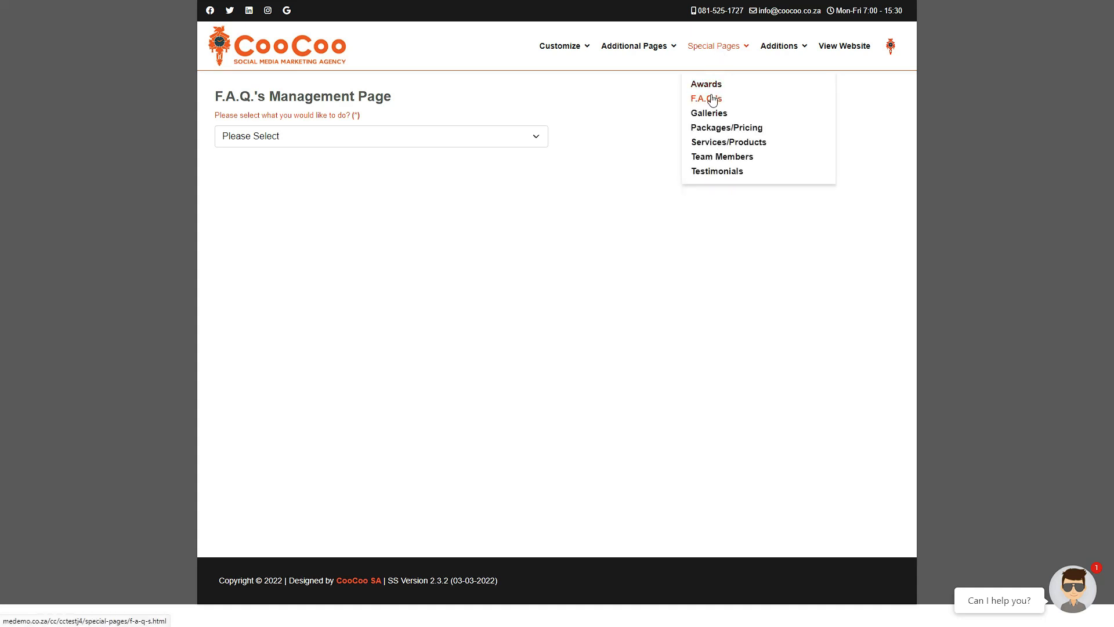
- Review the 'Please Select' action choices: Add/Edit FAQs and Disable FAQs Page
mouse_move(717, 45)
click(379, 136)
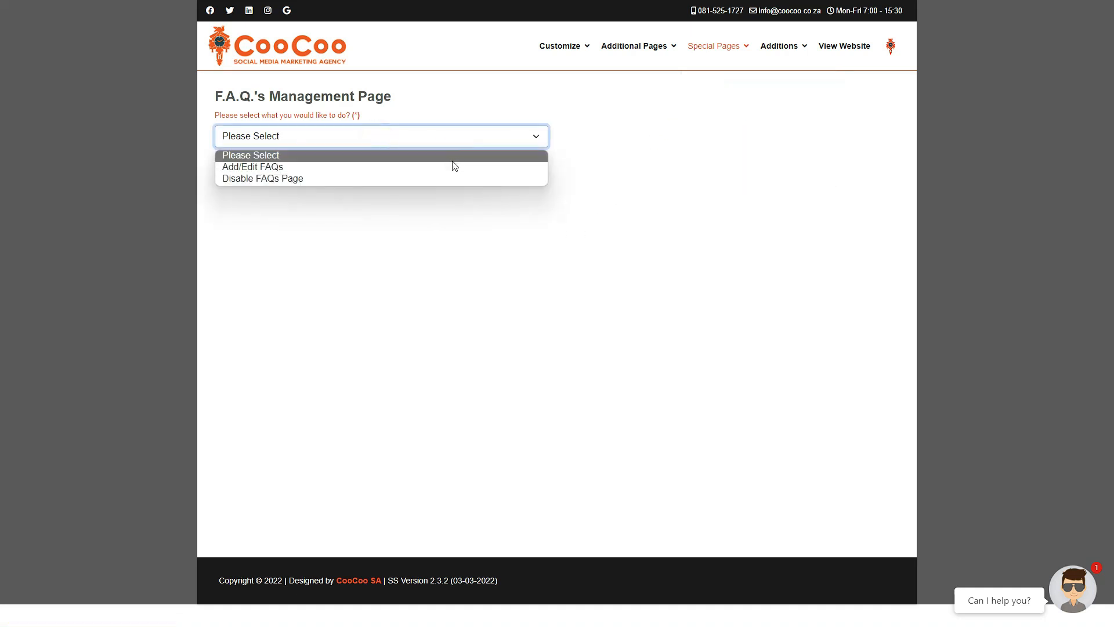
click(519, 222)
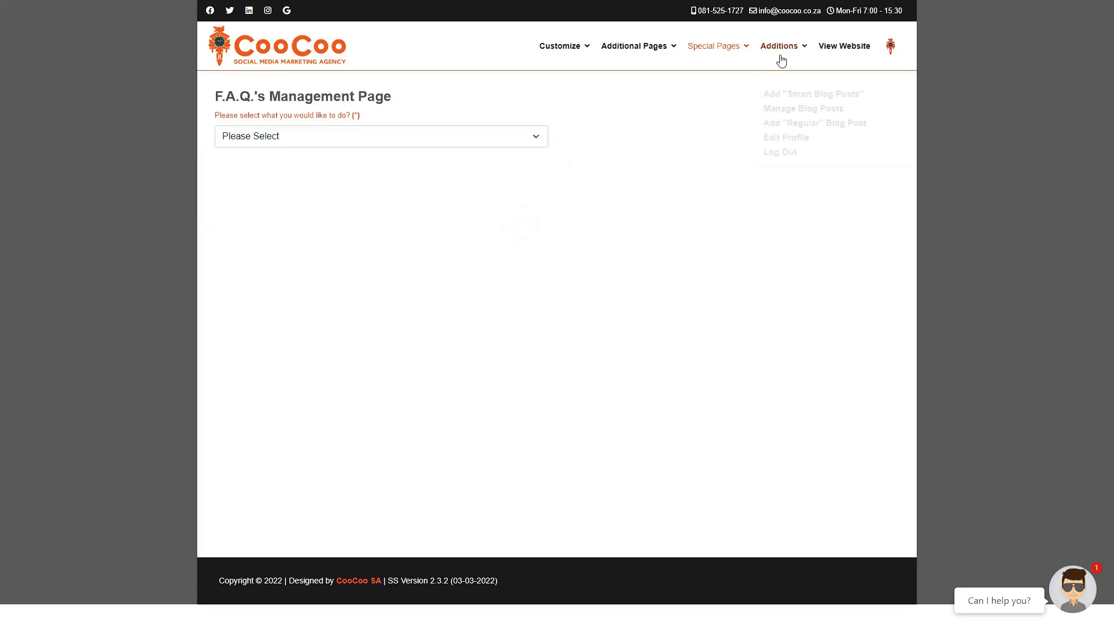
mouse_move(783, 45)
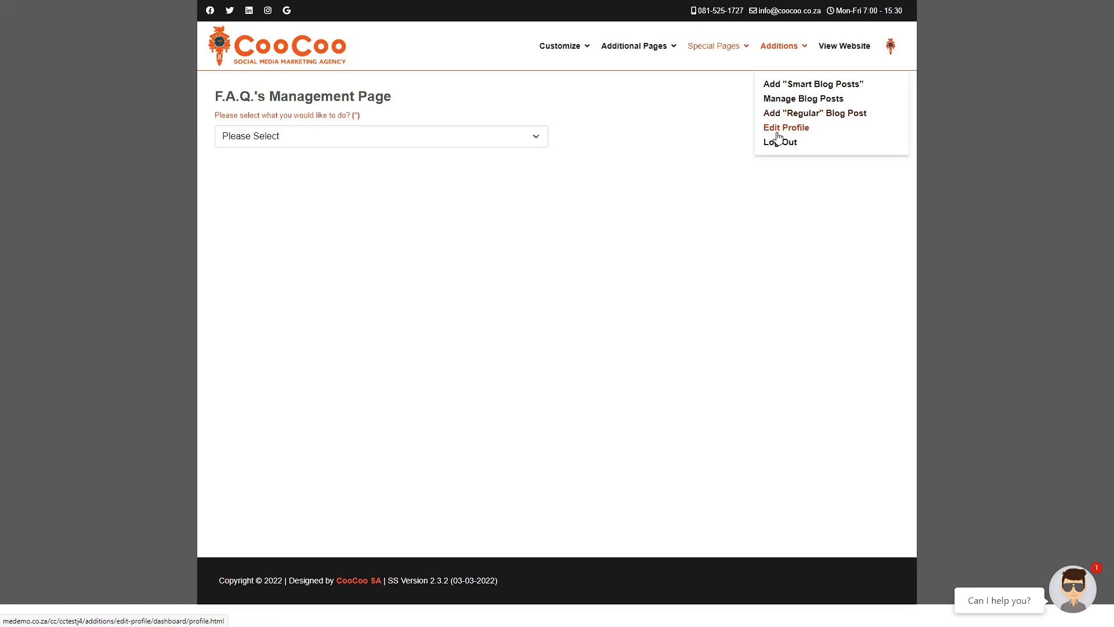
click(758, 193)
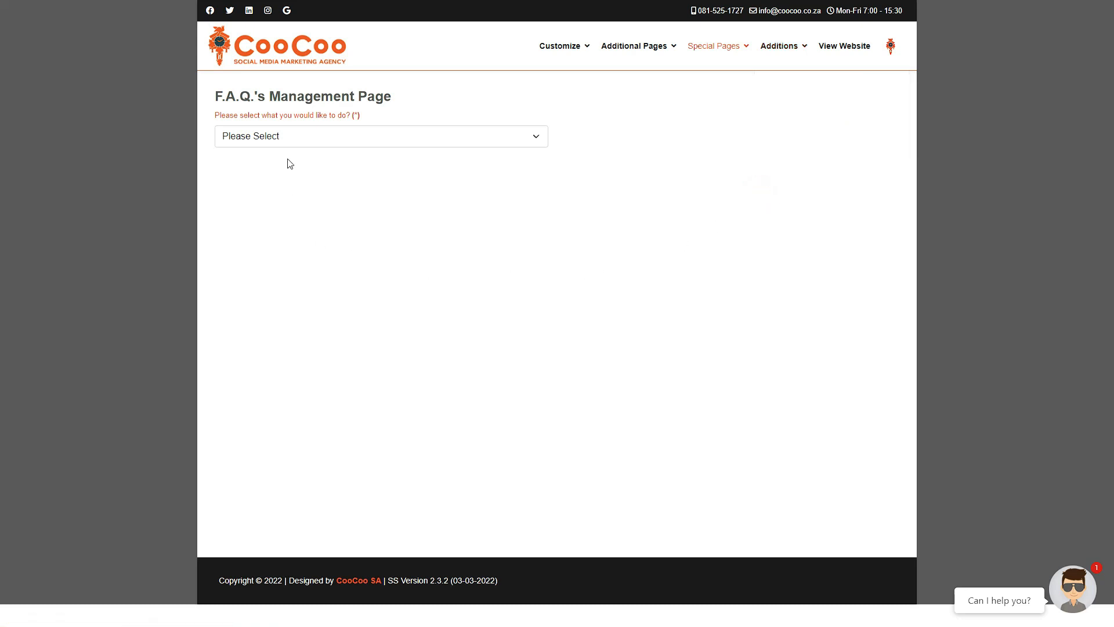
click(296, 136)
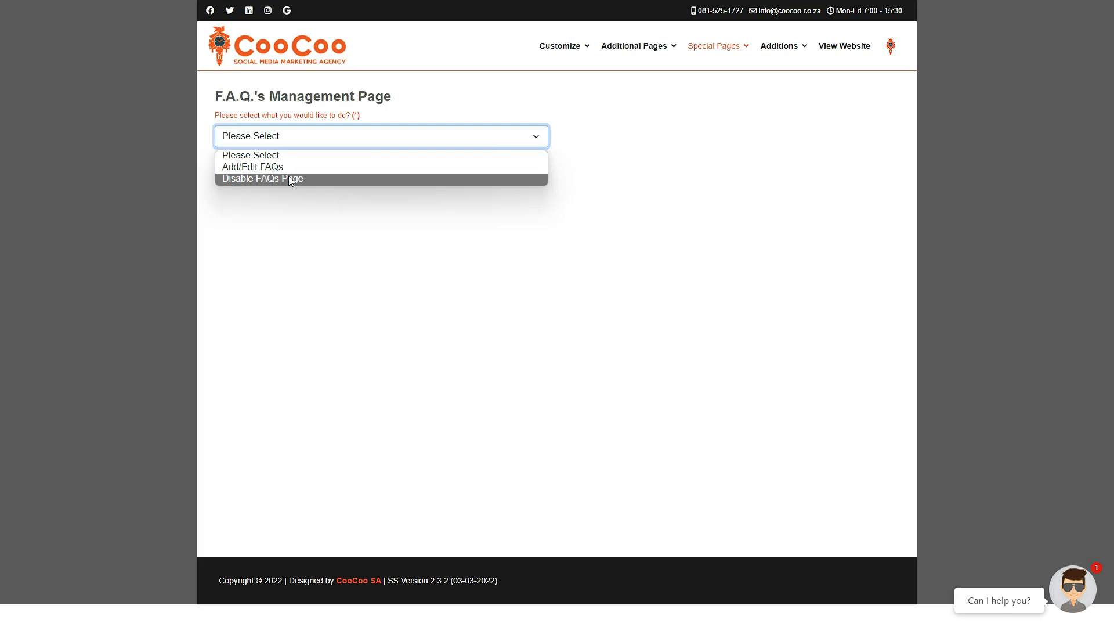
- Choose Add/Edit FAQs, noting the 3–10 FAQ rule, and reach the Number of FAQ's choice
click(288, 168)
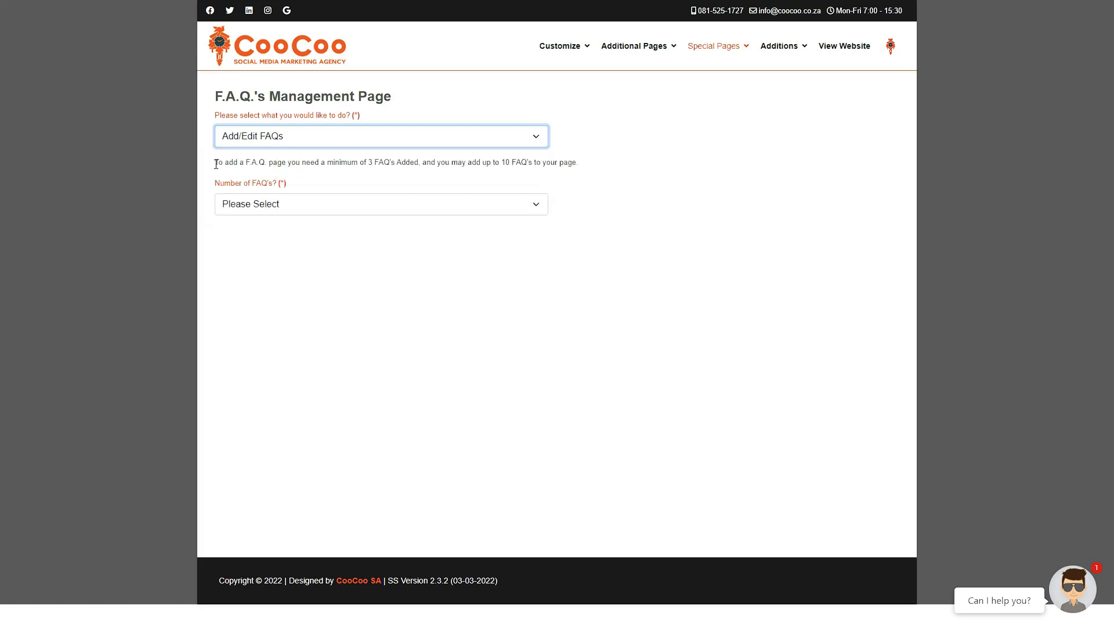
drag(214, 164, 422, 164)
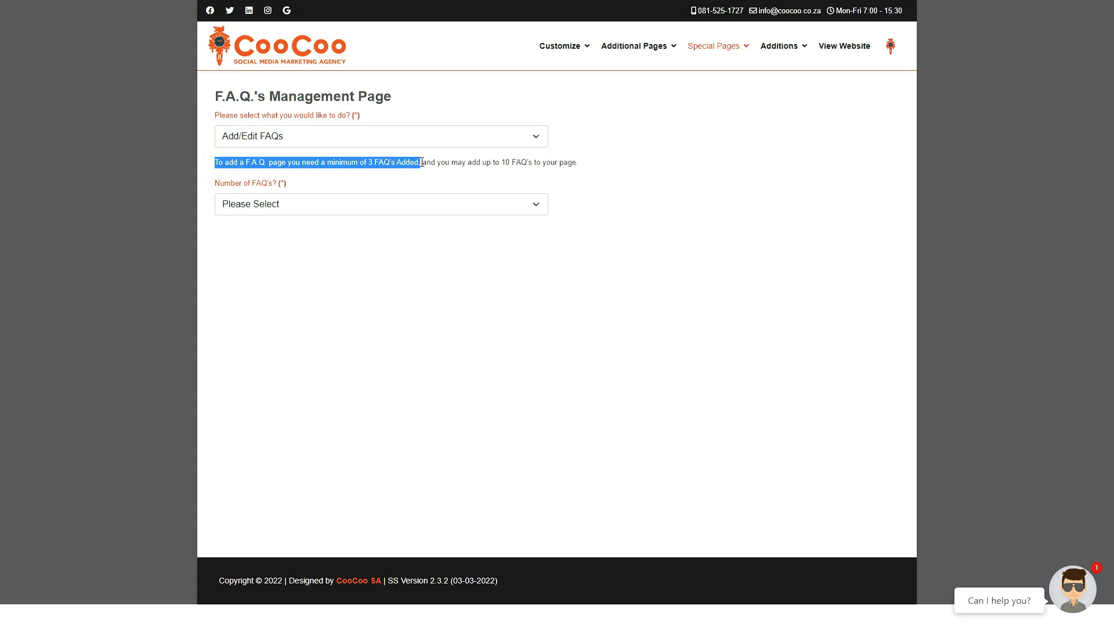
click(392, 258)
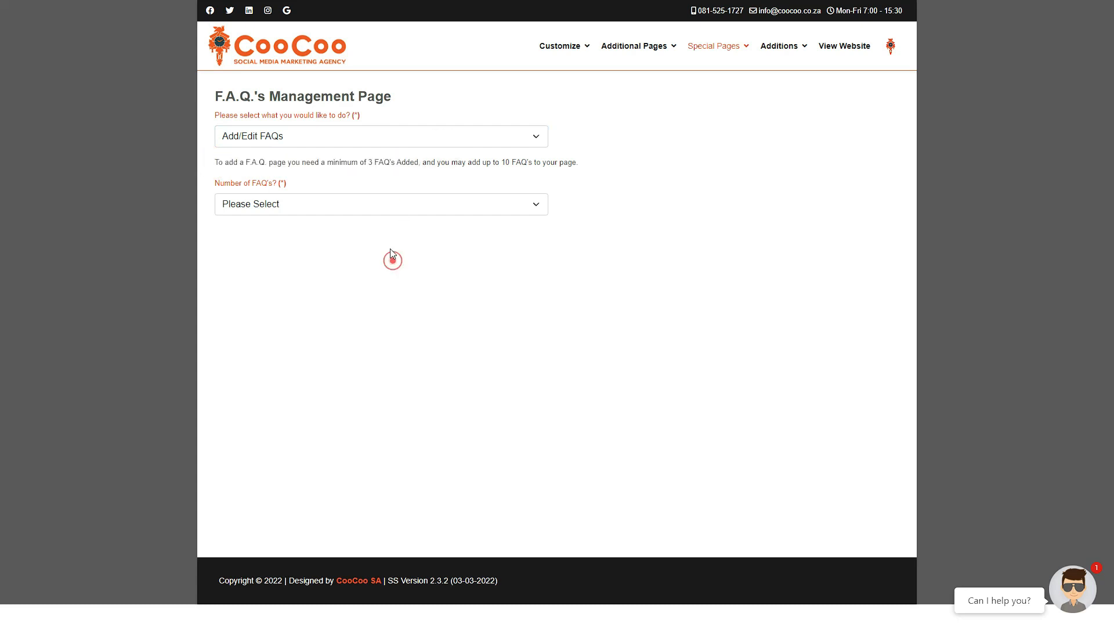
click(391, 206)
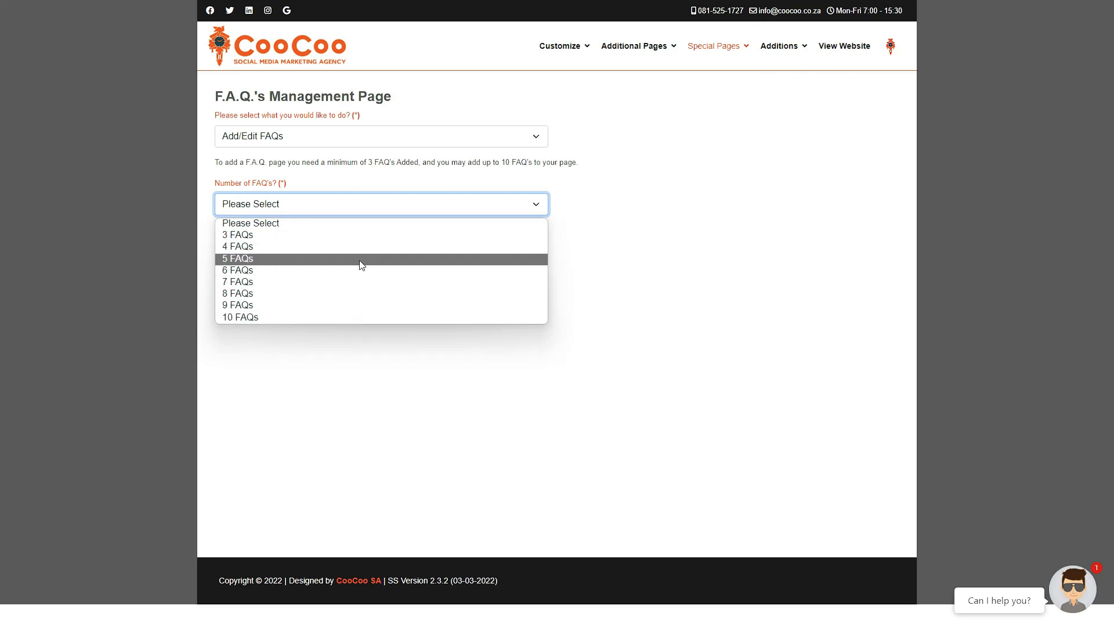
- Set the number of FAQs to 5, then change it to 8 question/answer fields
click(364, 258)
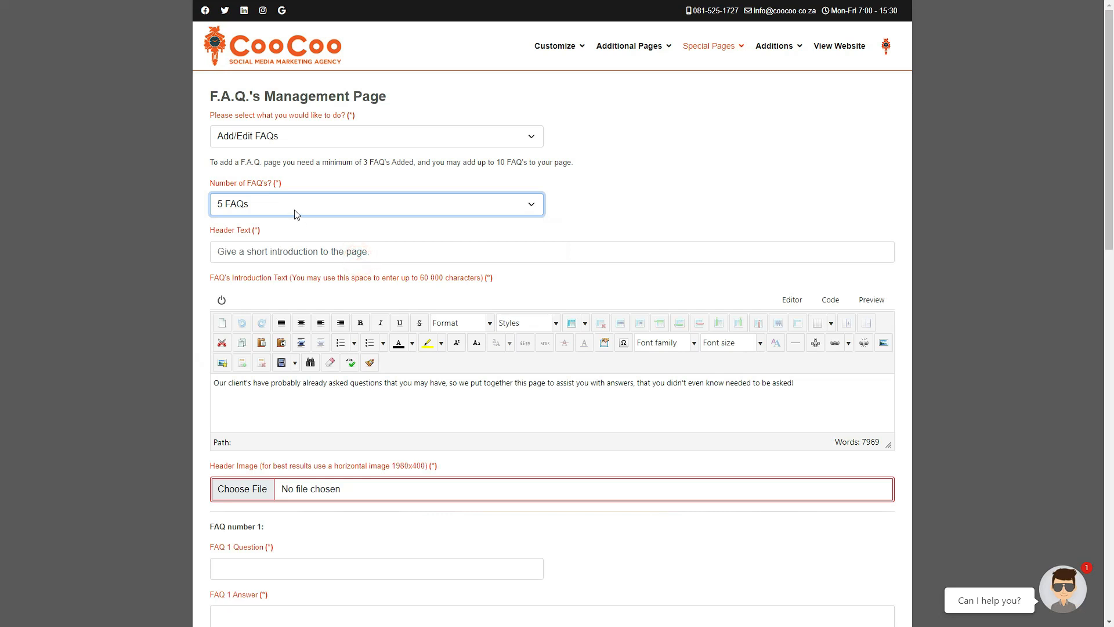
click(295, 210)
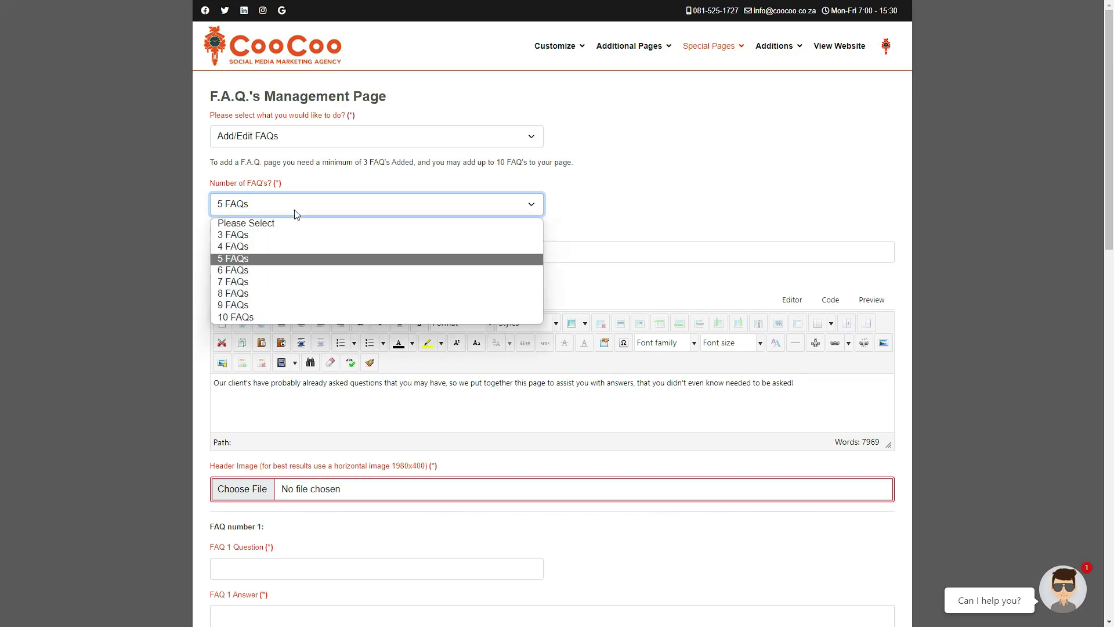
click(269, 293)
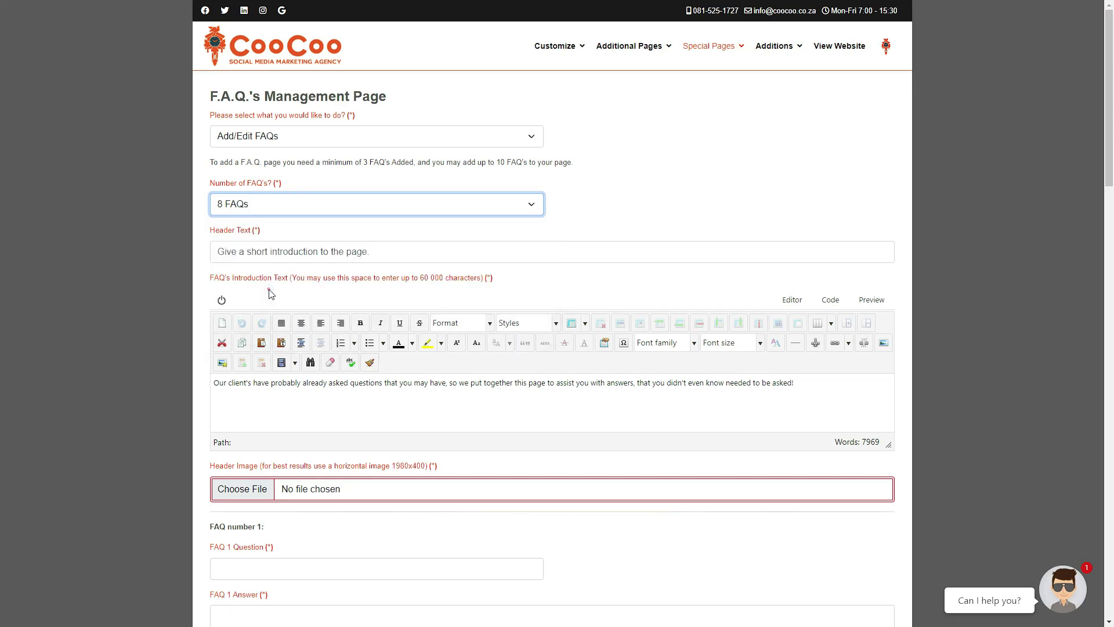
click(612, 216)
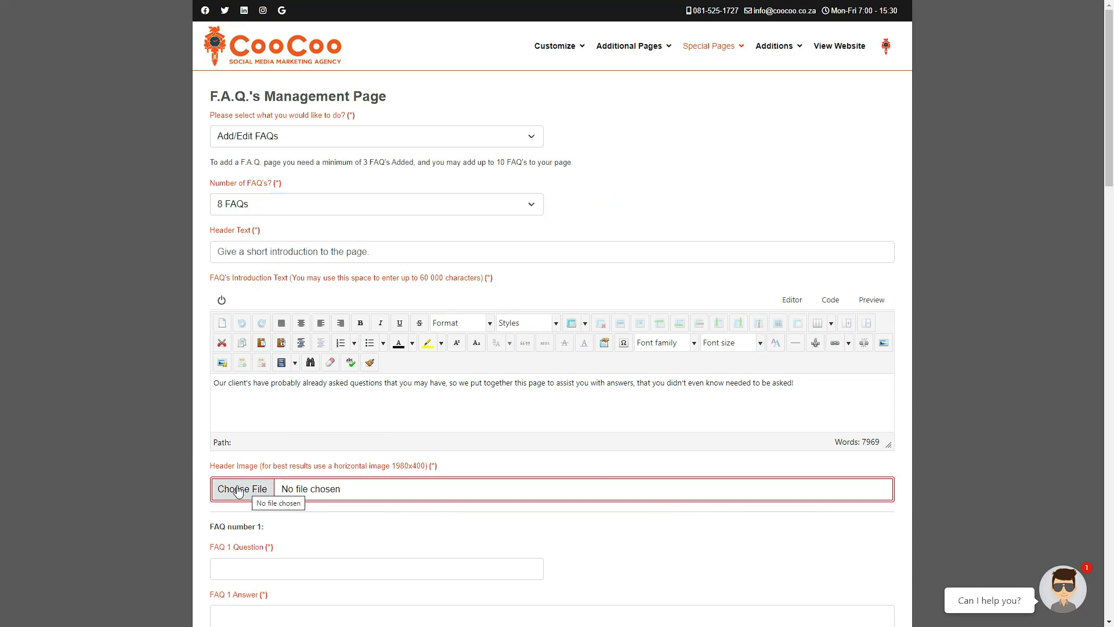
scroll(153, 414, down, 2)
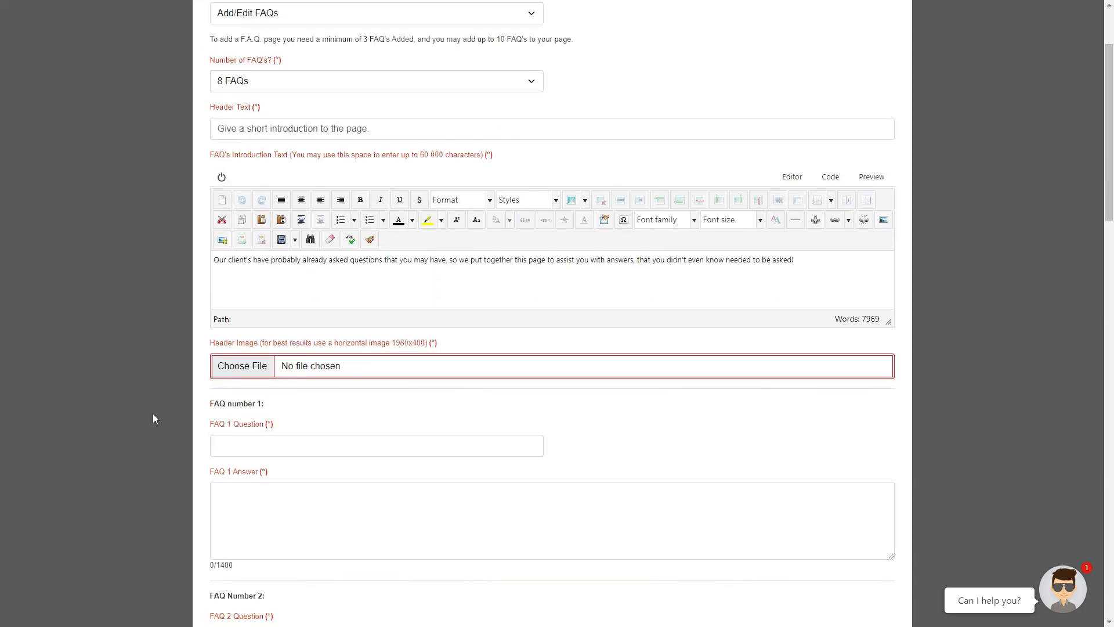
scroll(194, 386, up, 3)
click(300, 202)
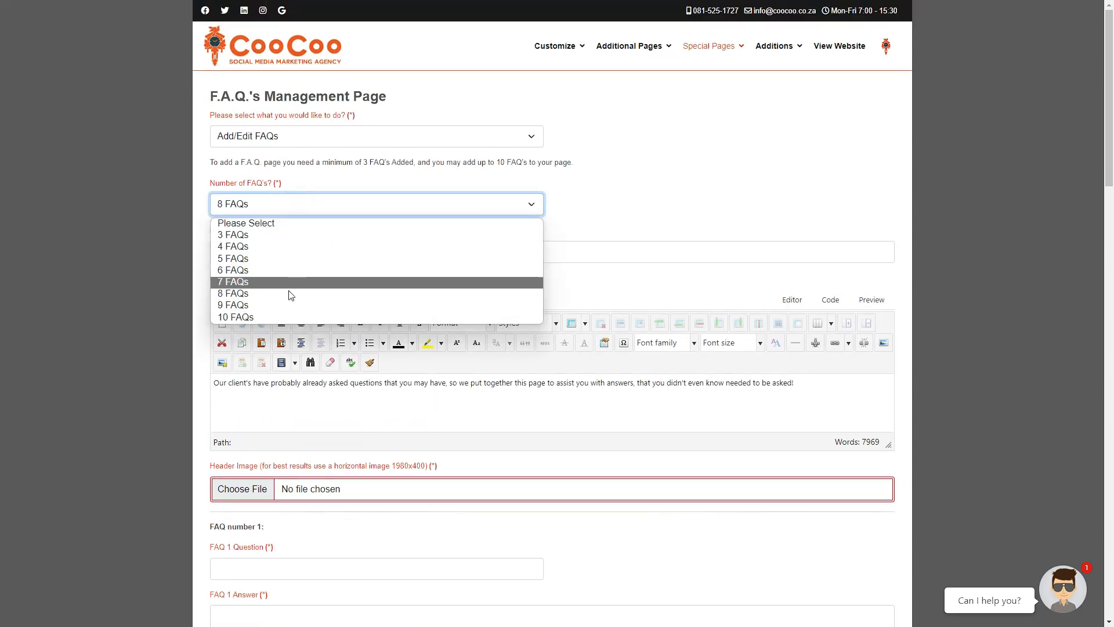
click(96, 350)
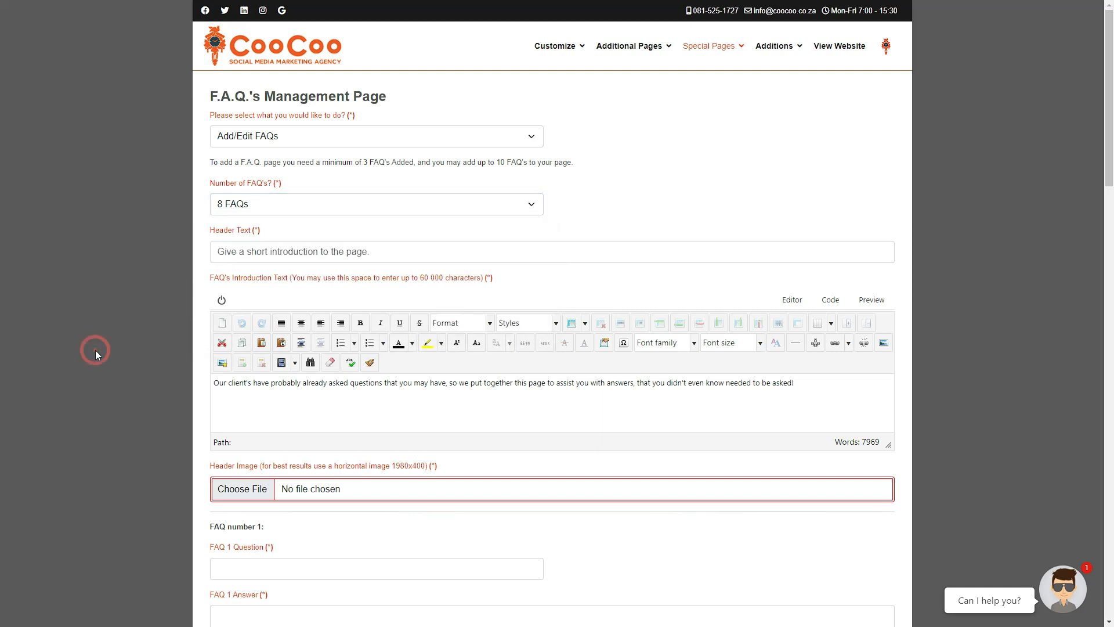
scroll(95, 350, down, 2)
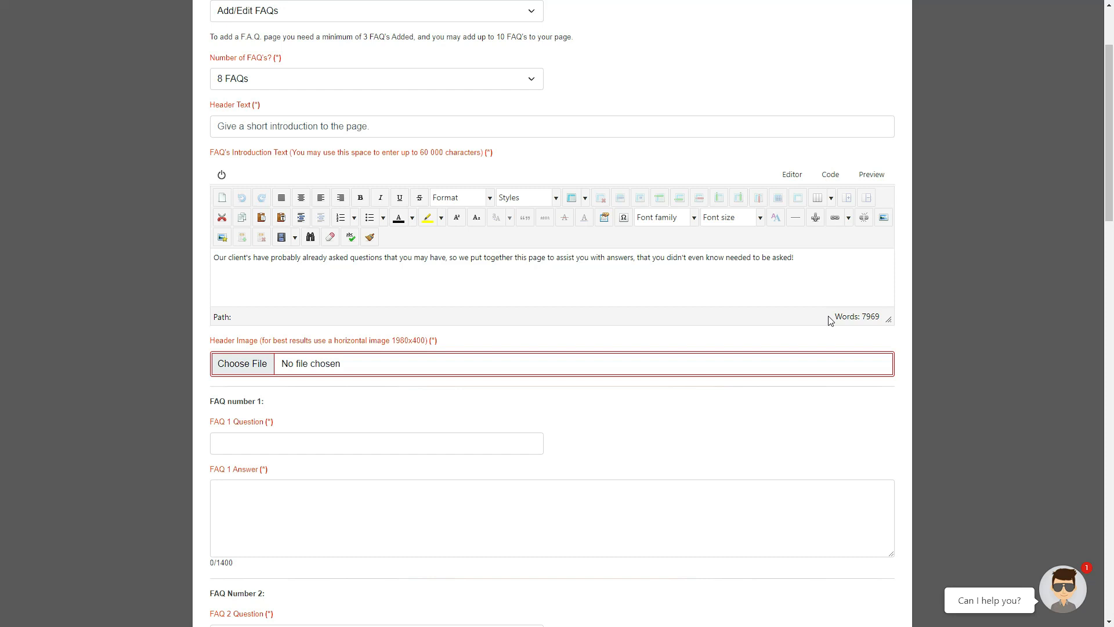
scroll(829, 321, down, 3)
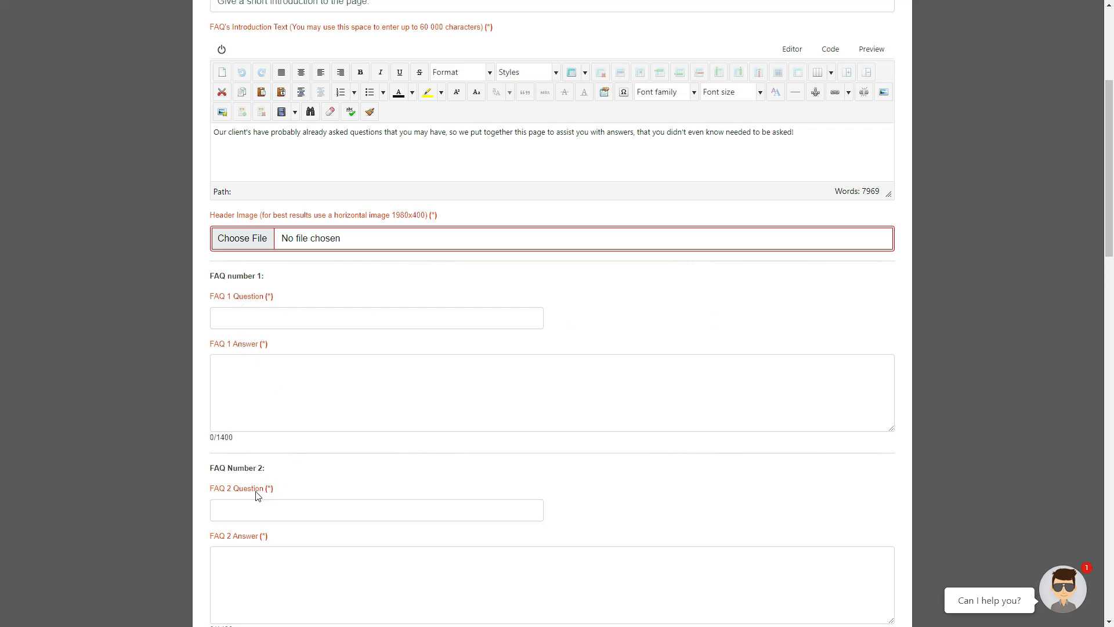
click(408, 319)
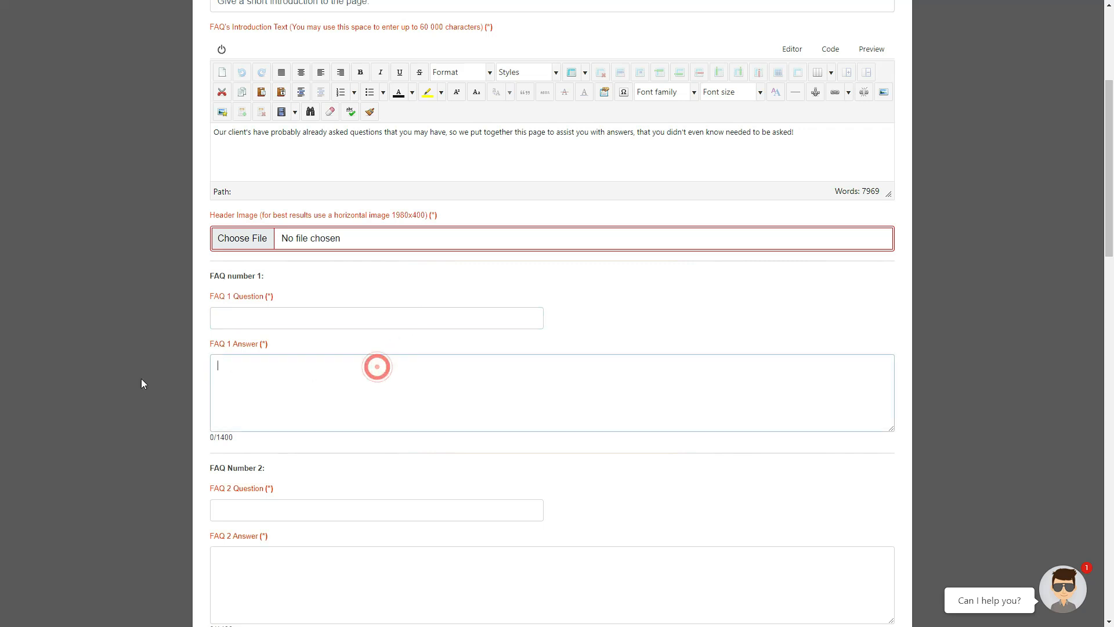
scroll(97, 379, down, 2)
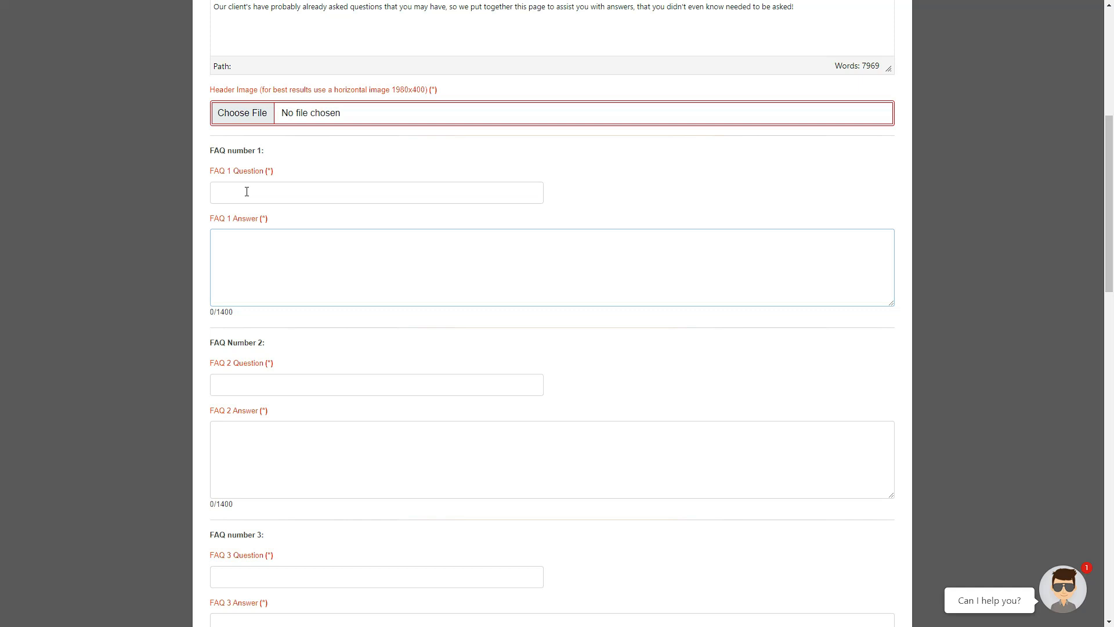
drag(242, 312, 214, 311)
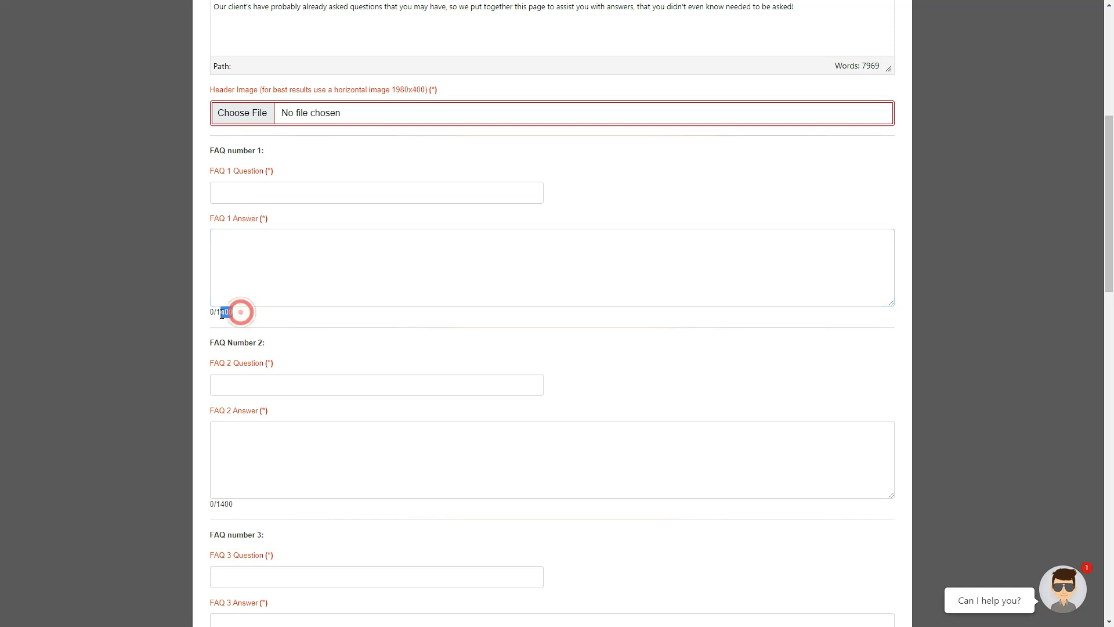
scroll(137, 282, down, 3)
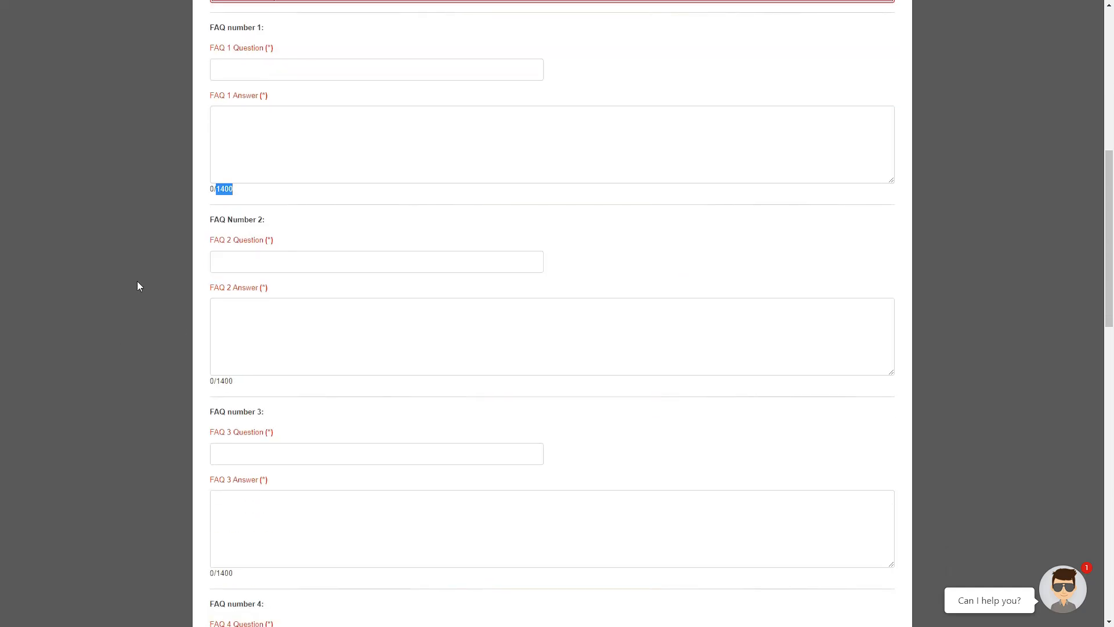
scroll(137, 281, down, 2)
scroll(137, 281, down, 2)
scroll(235, 285, down, 2)
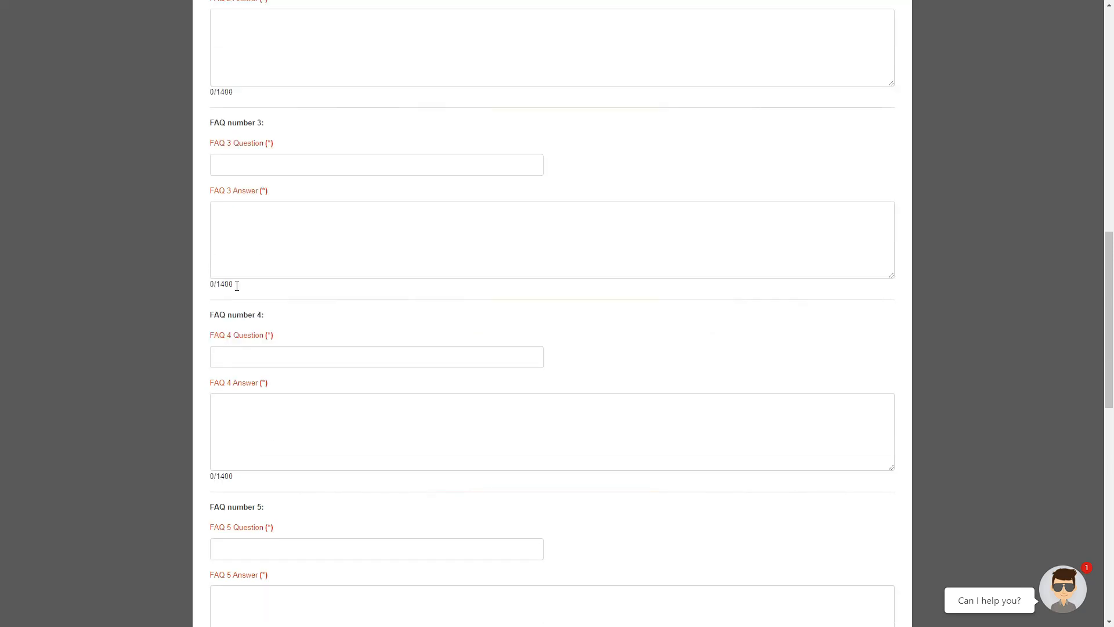
scroll(235, 286, down, 2)
scroll(261, 288, down, 2)
scroll(280, 291, down, 2)
scroll(281, 290, down, 2)
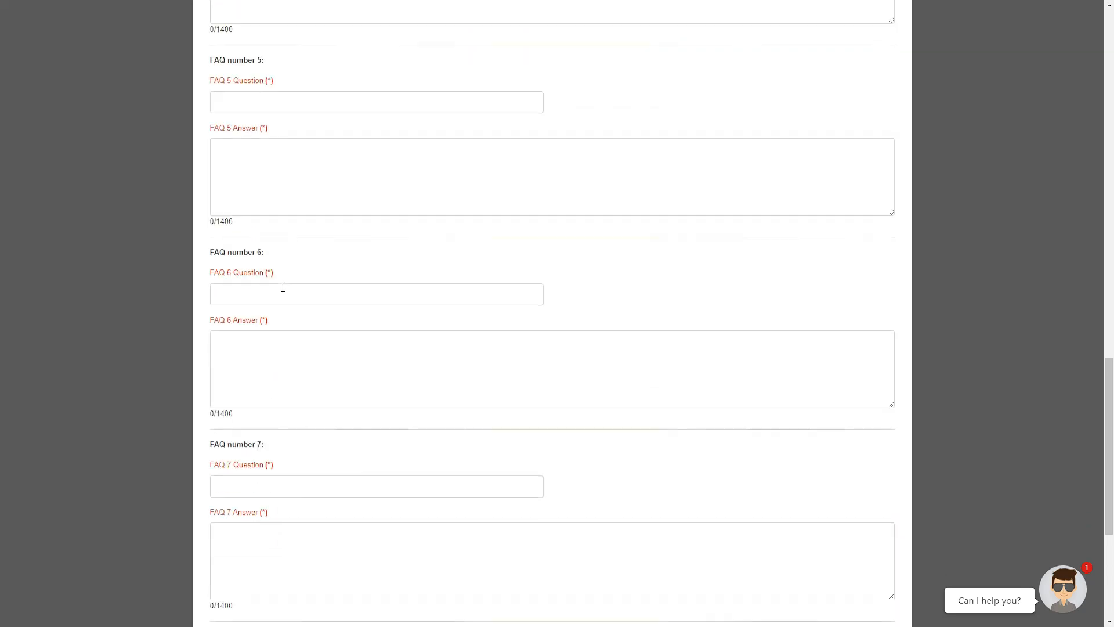
scroll(281, 291, down, 2)
scroll(281, 291, down, 2)
scroll(281, 291, down, 1)
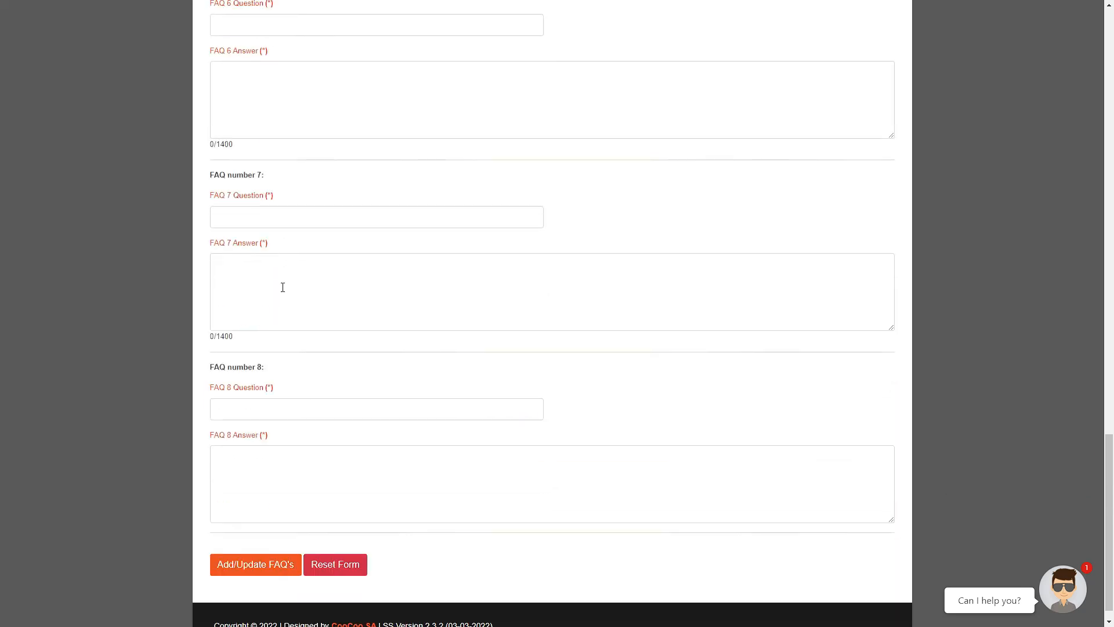
scroll(281, 292, down, 1)
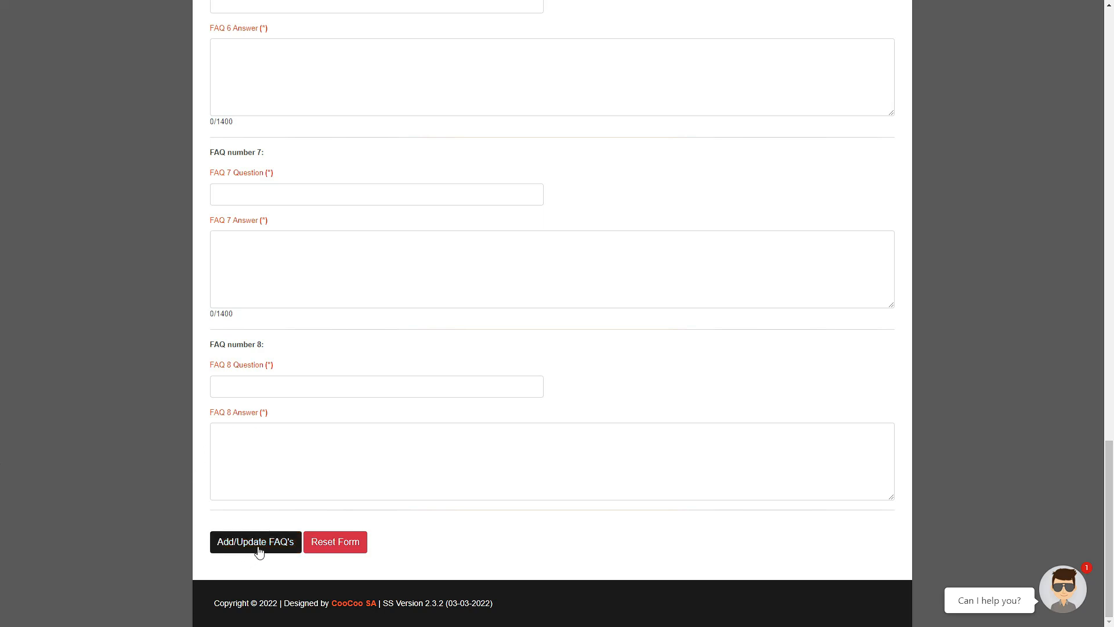
- Reset the FAQ form and choose Disable FAQs Page, showing its confirmation notice
click(348, 542)
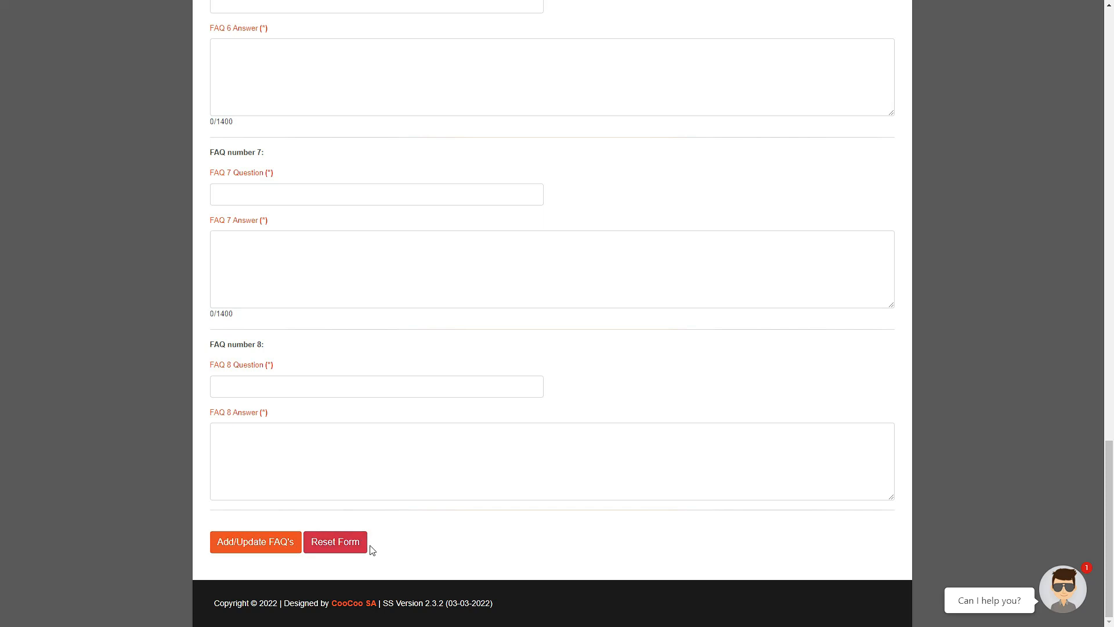
click(302, 136)
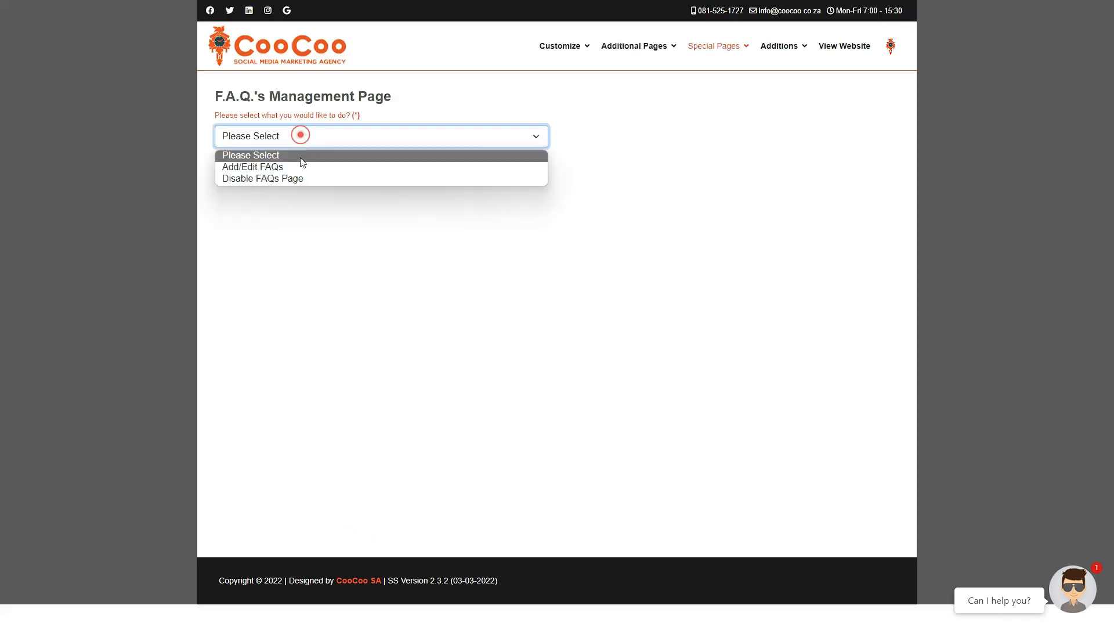
click(298, 178)
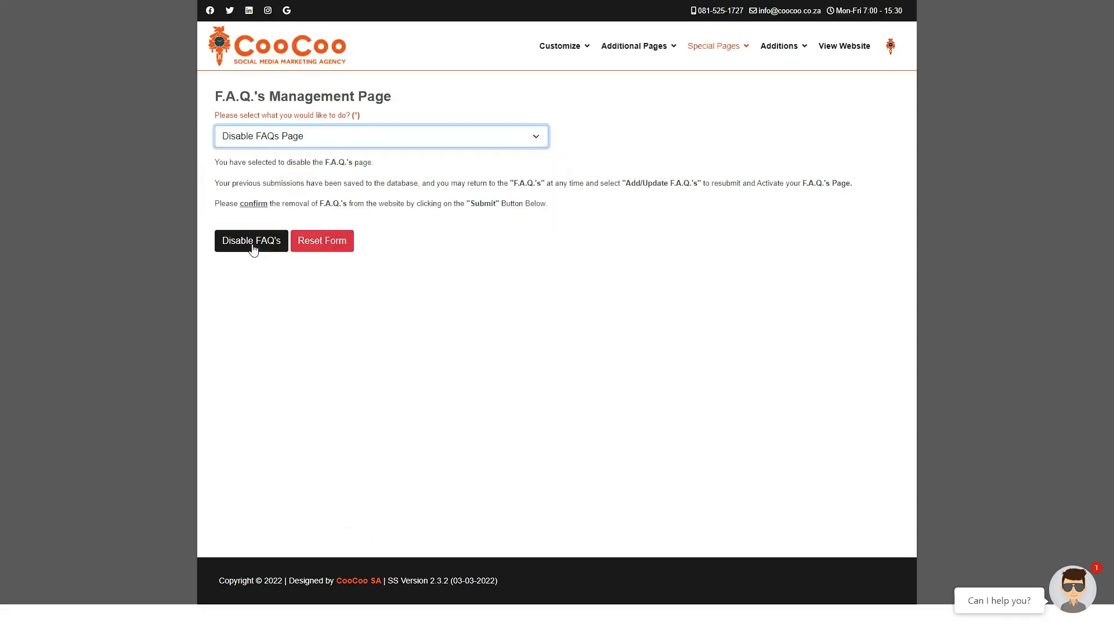